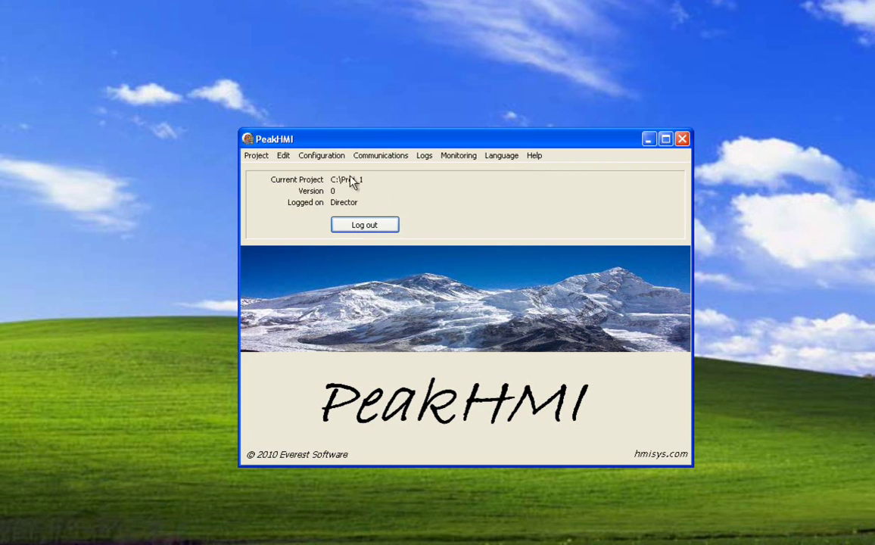
# - Open the Points list from the Configuration menu
pyautogui.click(325, 157)
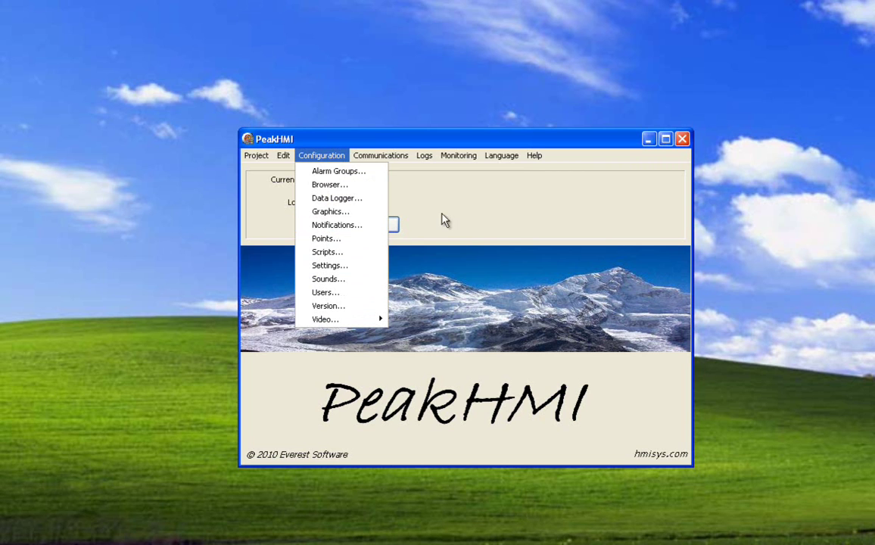
pyautogui.click(496, 202)
pyautogui.click(321, 155)
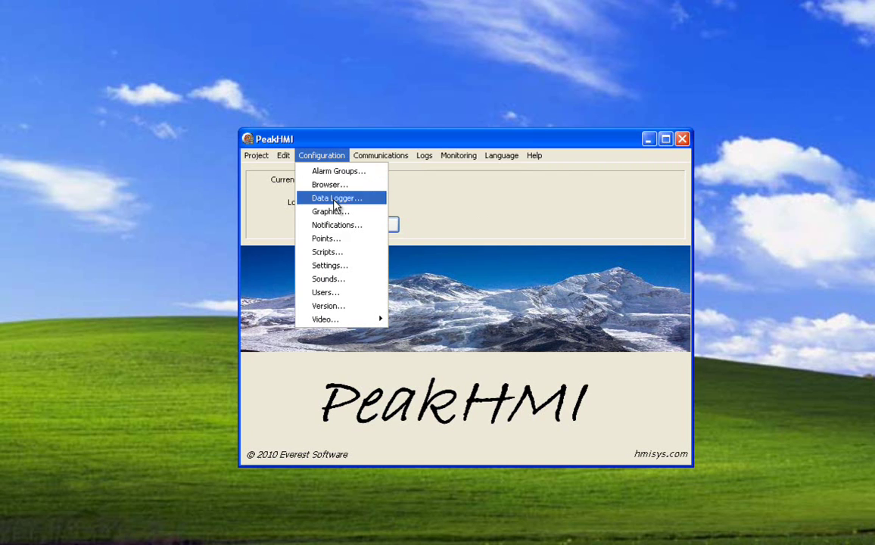
# - Open point Analog_1's settings and turn on Lo and LoLo alarm notification
pyautogui.click(325, 239)
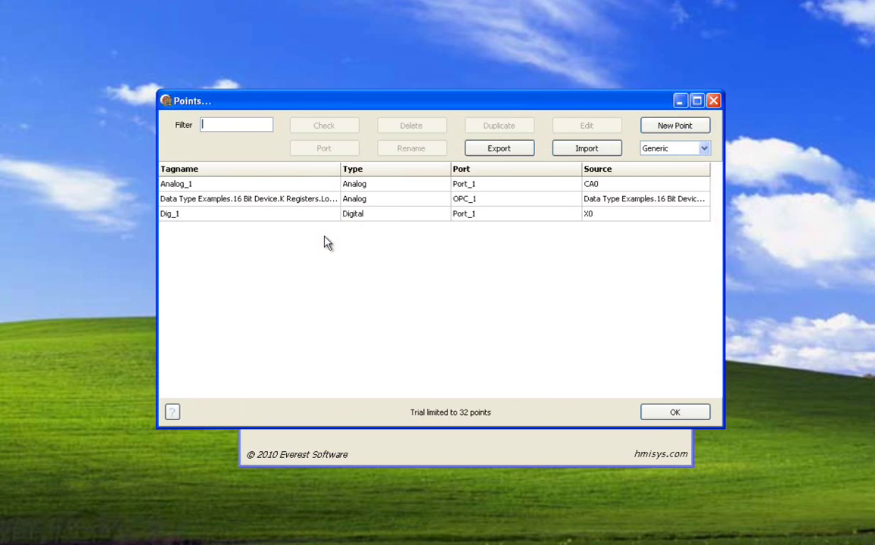
pyautogui.doubleClick(262, 186)
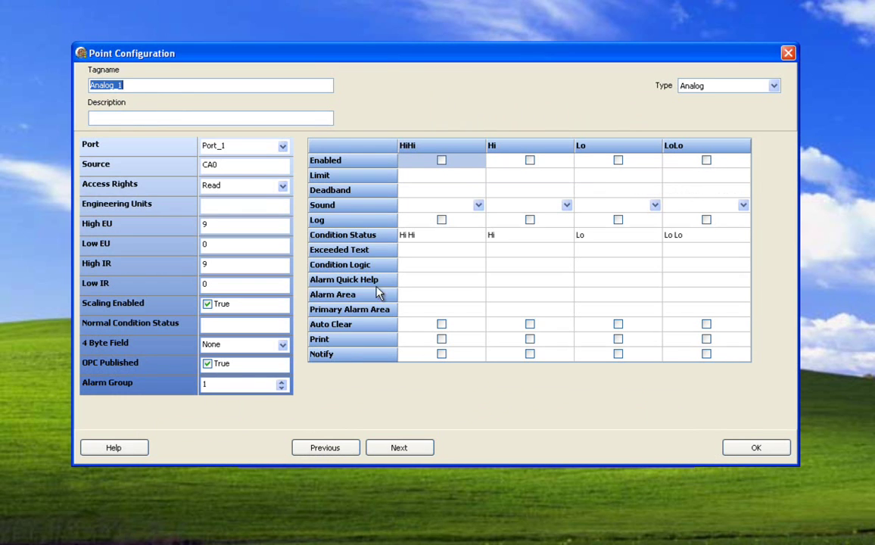
pyautogui.click(442, 356)
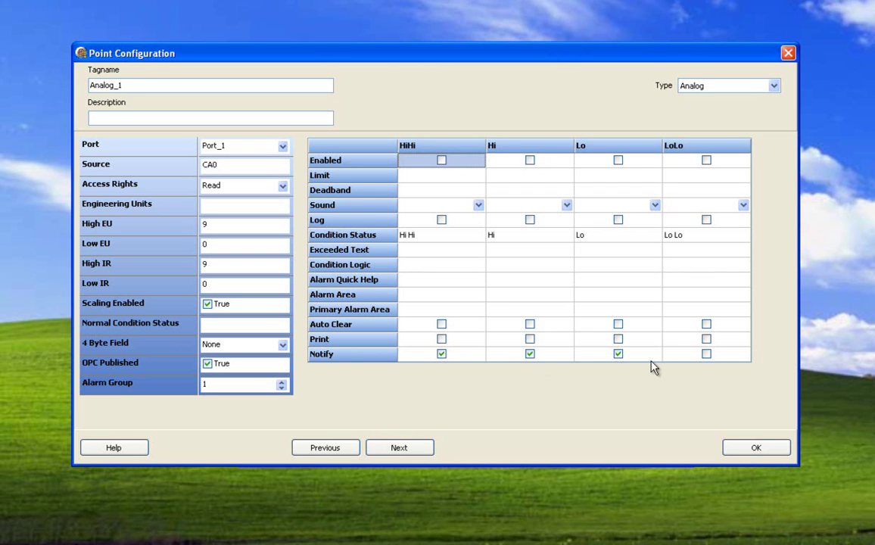
pyautogui.click(705, 358)
pyautogui.click(617, 357)
pyautogui.click(444, 357)
# - Enable Analog_1's HiHi alarm with limit 100 and HiHi notification, then close the dialog
pyautogui.click(444, 163)
pyautogui.click(436, 176)
pyautogui.write('100')
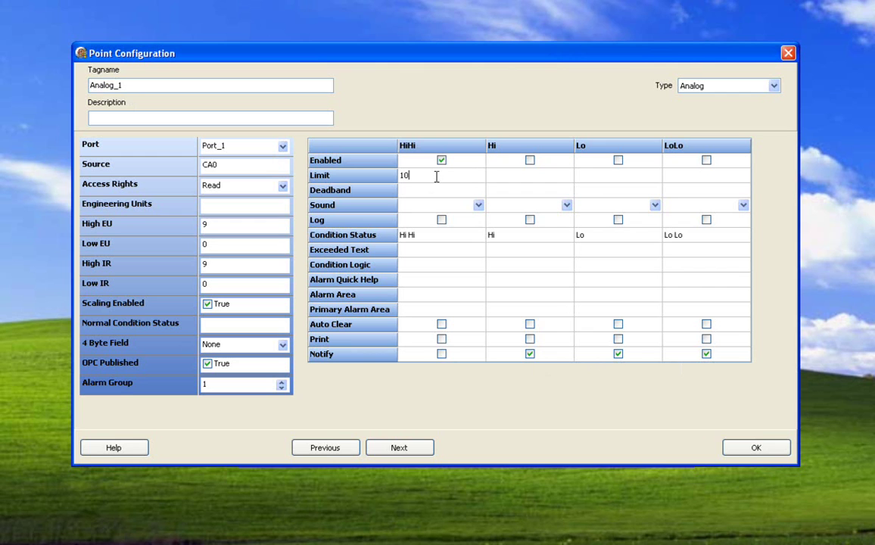
pyautogui.click(441, 354)
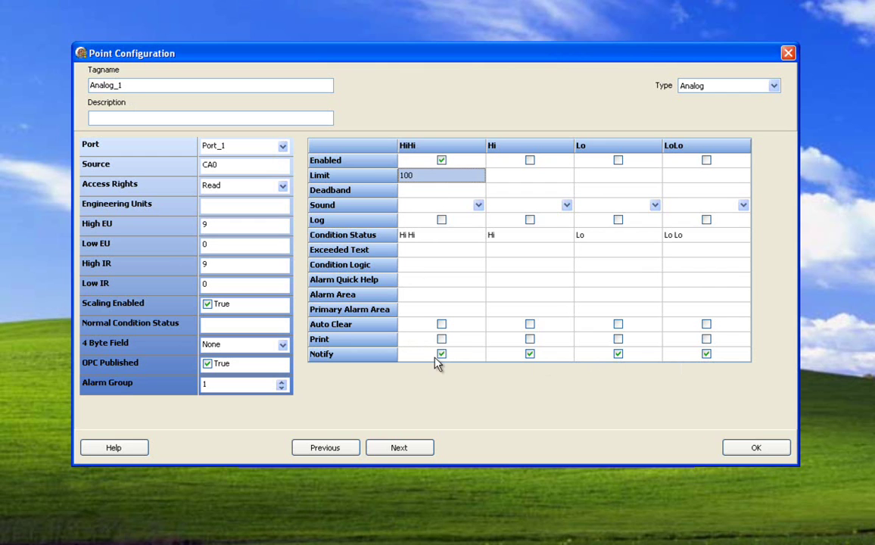
pyautogui.click(442, 353)
pyautogui.click(789, 55)
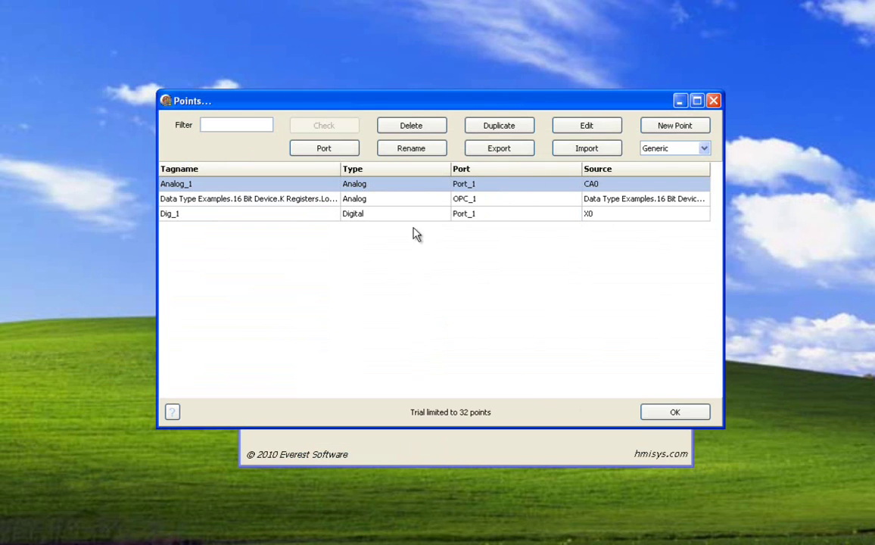
# - Close the Points list and bring the Notifications dialog fully into view
pyautogui.click(657, 416)
pyautogui.click(321, 156)
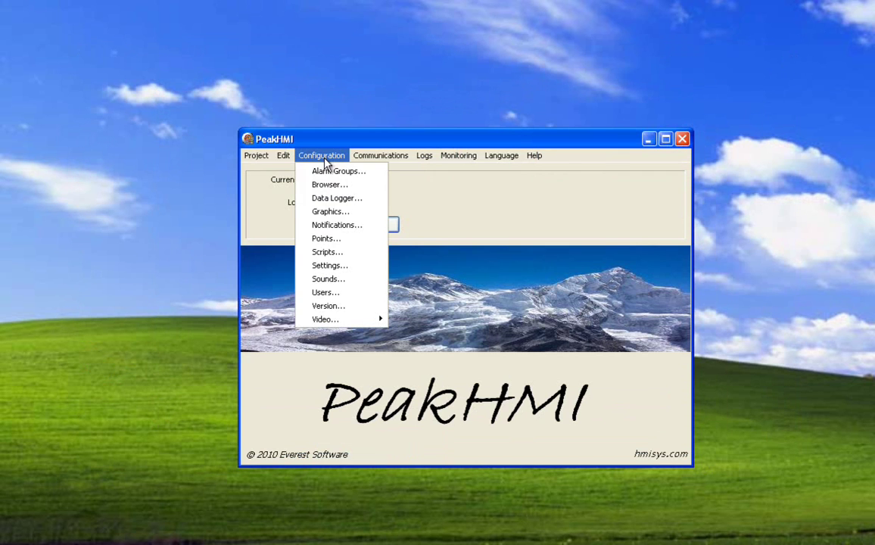
pyautogui.click(318, 229)
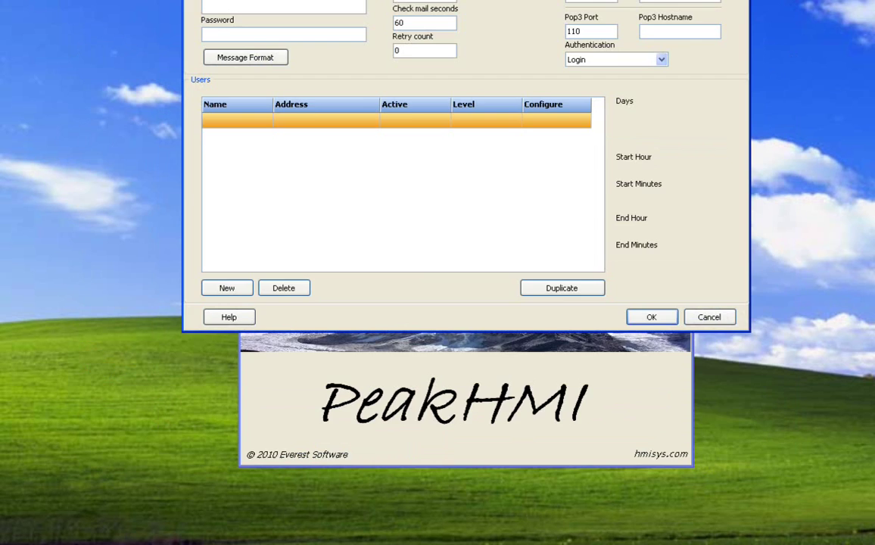
pyautogui.moveTo(372, 0); pyautogui.dragTo(382, 111)
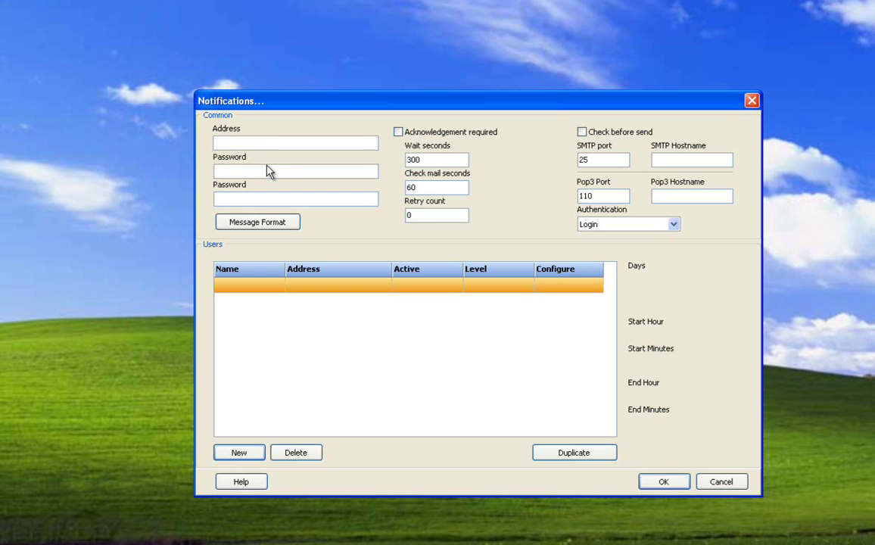
# - Review the Common mail fields, leaving Acknowledgement required unchecked
pyautogui.click(259, 173)
pyautogui.click(399, 133)
pyautogui.click(399, 133)
# - In Message Format, add Description and Alarm Time to the header after Tagname
pyautogui.click(271, 227)
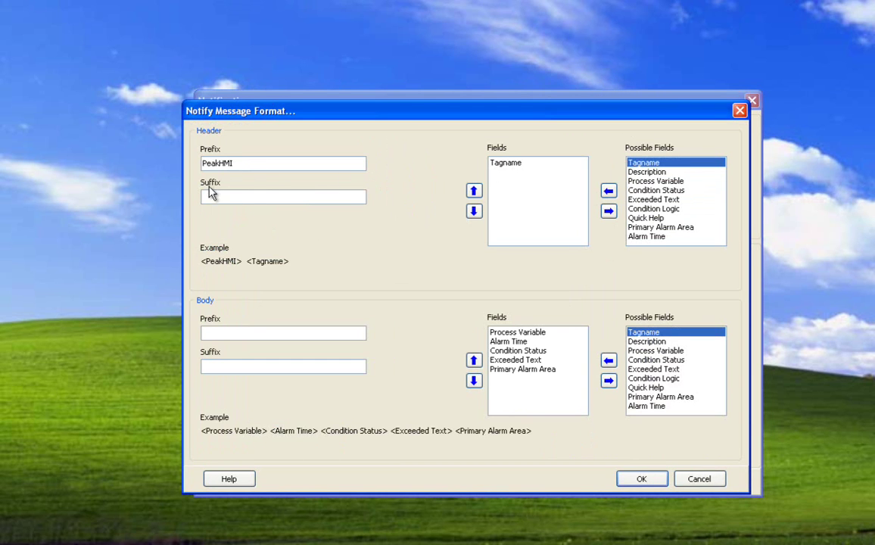
pyautogui.click(507, 164)
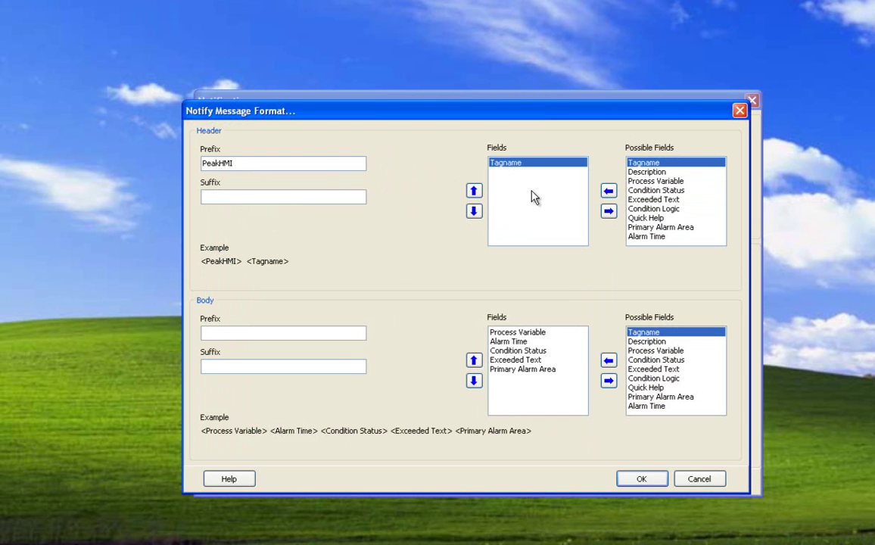
pyautogui.click(645, 172)
pyautogui.click(608, 190)
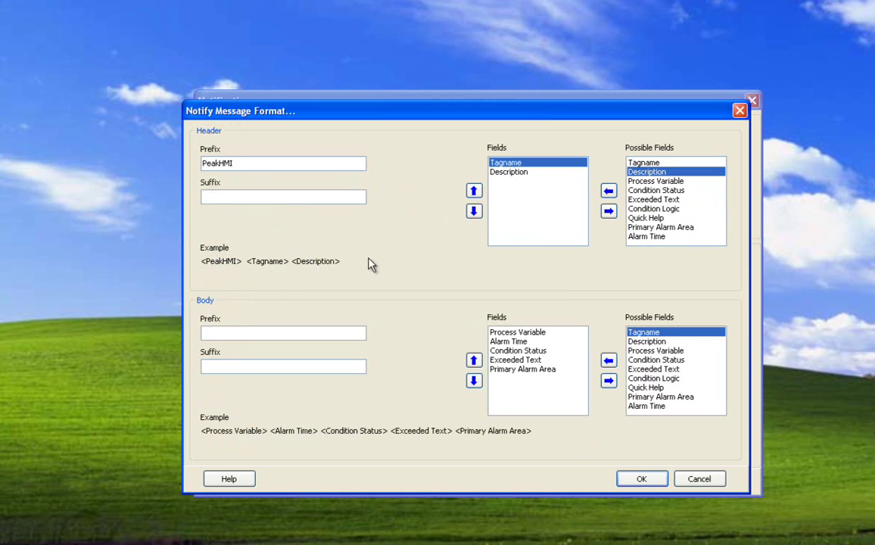
pyautogui.click(651, 237)
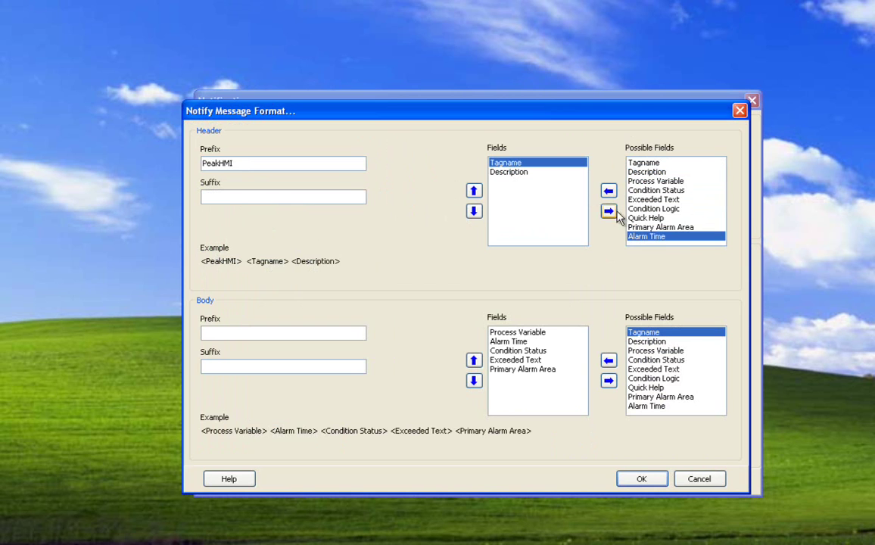
pyautogui.click(610, 192)
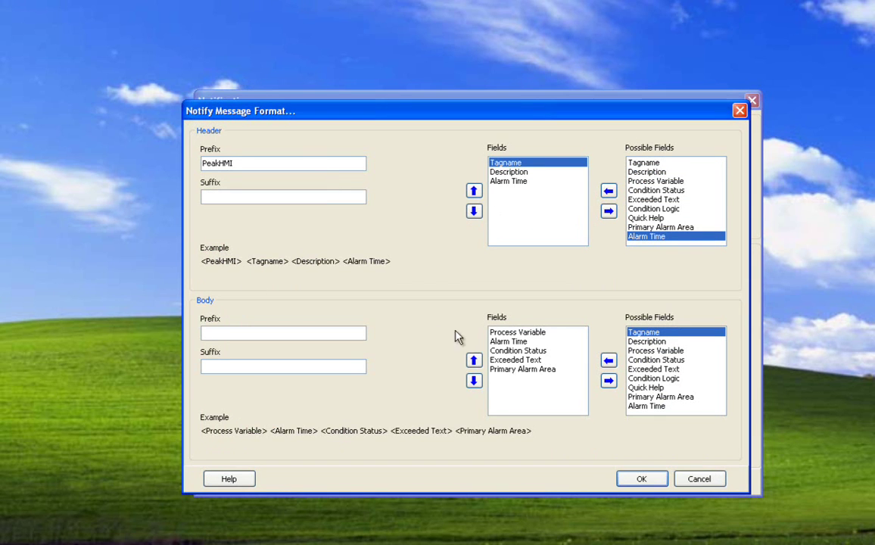
# - Browse the body fields, selecting Process Variable and Quick Help
pyautogui.click(506, 334)
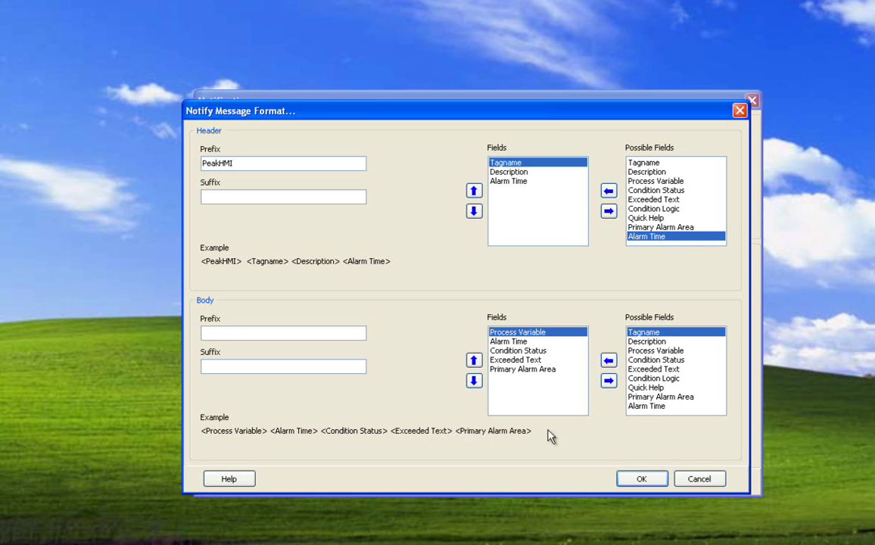
pyautogui.moveTo(638, 407); pyautogui.dragTo(592, 319)
pyautogui.click(653, 387)
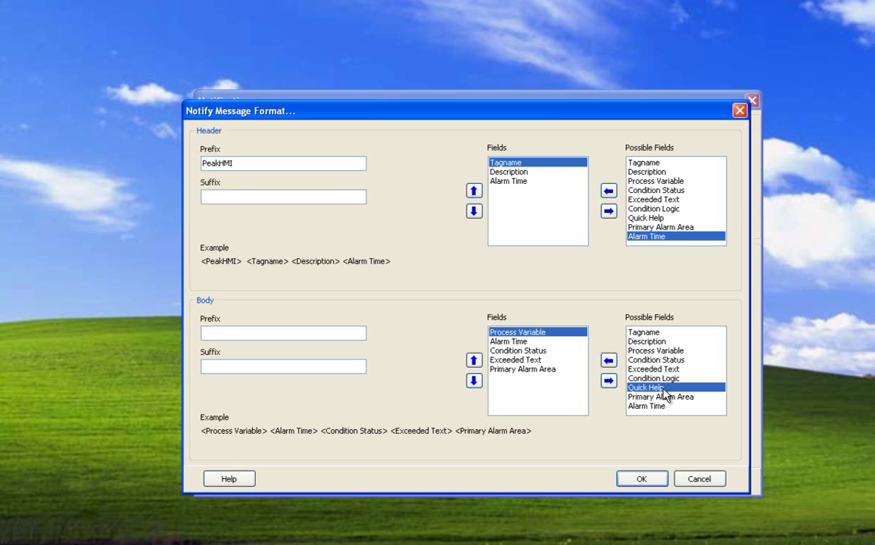
# - Cancel Message Format, tick Check before send and select the SMTP port 25 value
pyautogui.click(693, 478)
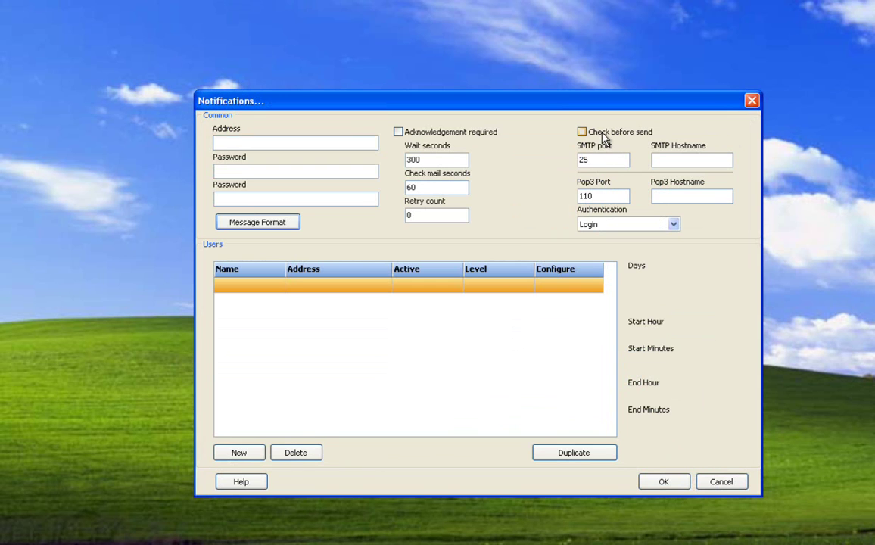
pyautogui.click(604, 137)
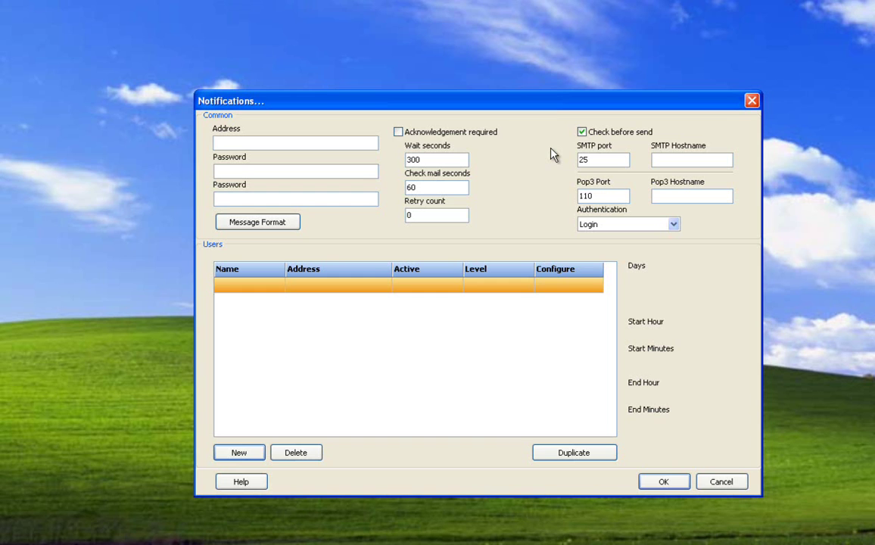
pyautogui.doubleClick(584, 160)
pyautogui.click(580, 160)
pyautogui.doubleClick(585, 160)
# - Review the POP3 port and SMTP hostname fields and keep Login authentication
pyautogui.click(580, 195)
pyautogui.click(656, 159)
pyautogui.click(279, 170)
pyautogui.click(672, 225)
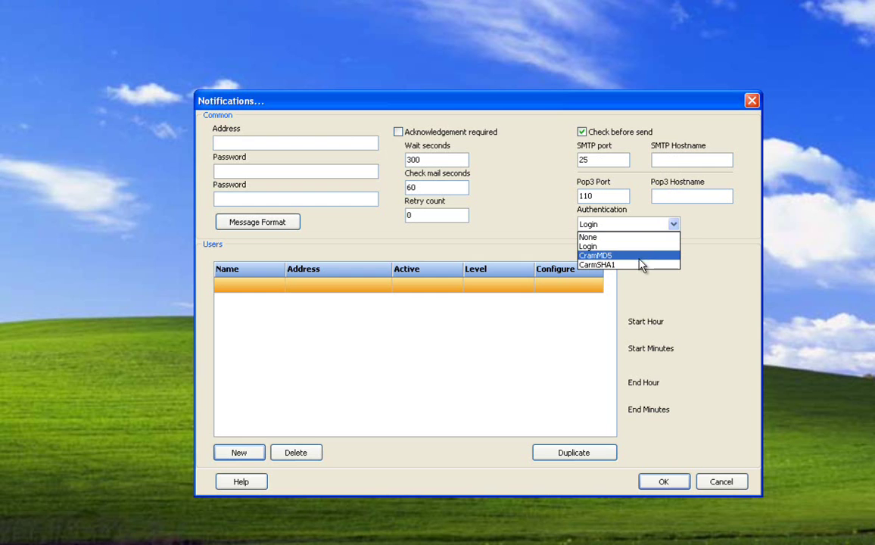
pyautogui.click(574, 212)
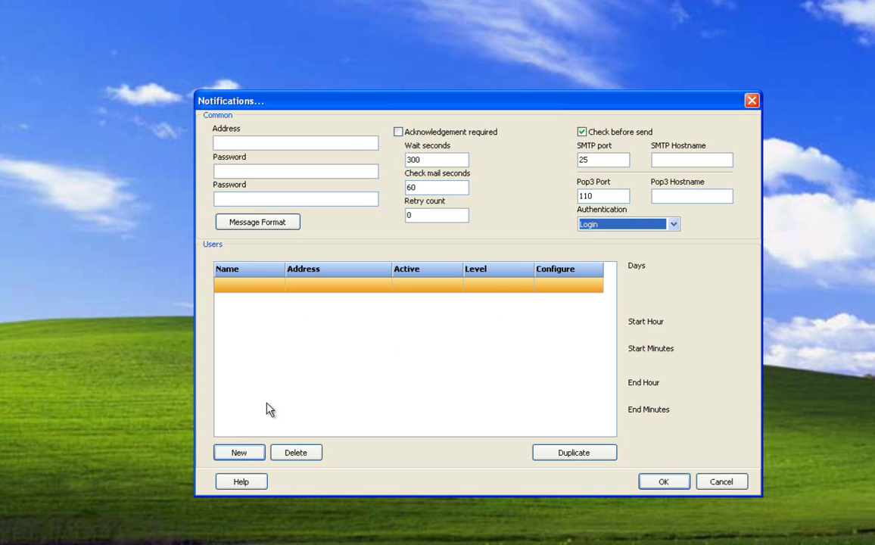
# - Add a new notification user Unknown and bring its settings dialog into view
pyautogui.click(241, 453)
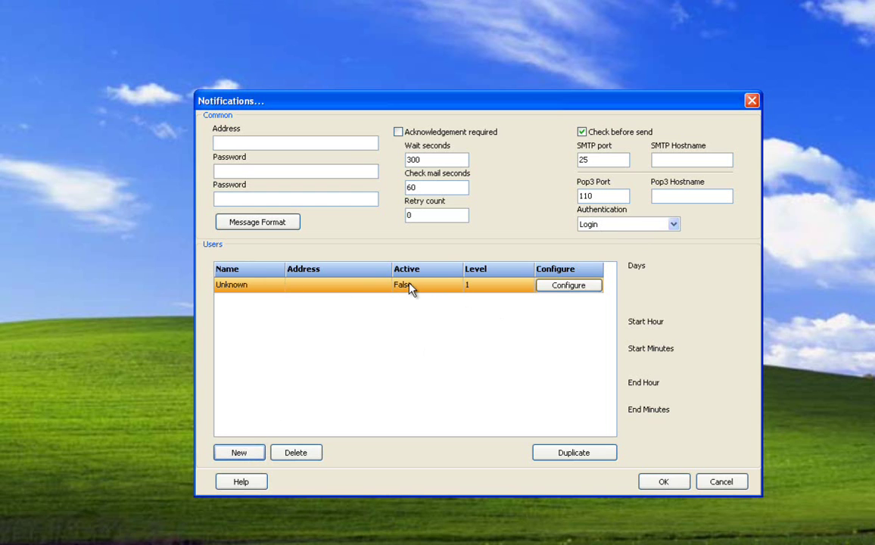
pyautogui.click(558, 294)
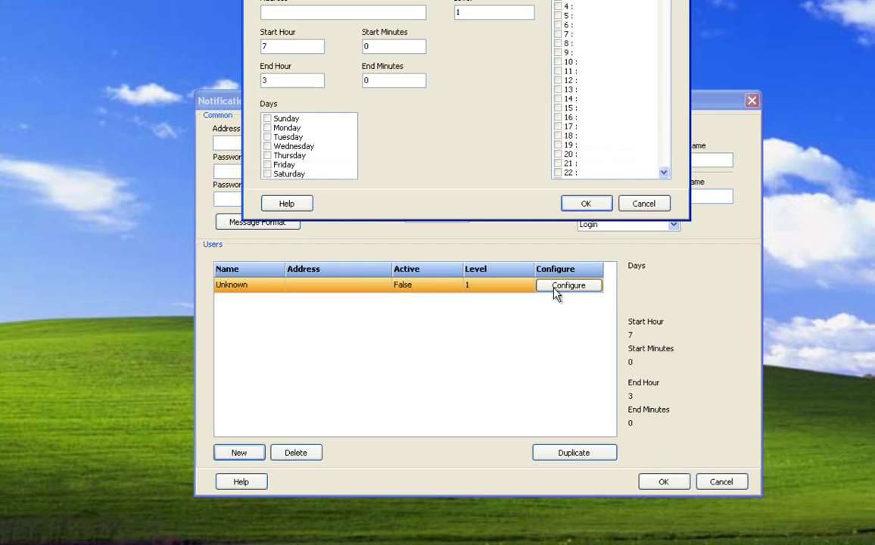
pyautogui.moveTo(445, 0); pyautogui.dragTo(463, 174)
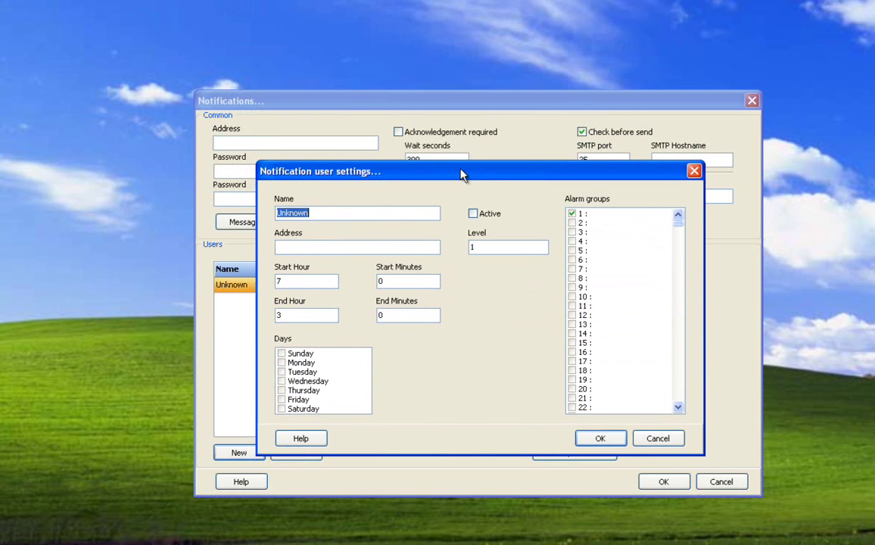
# - Look over the user's name, address, active and level fields, then open Help
pyautogui.click(326, 213)
pyautogui.click(313, 247)
pyautogui.click(474, 215)
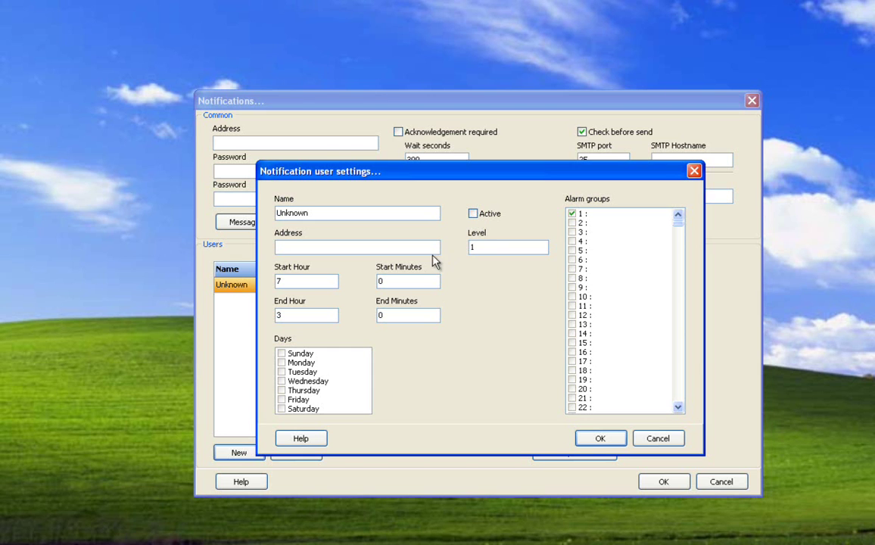
pyautogui.doubleClick(486, 248)
pyautogui.click(318, 439)
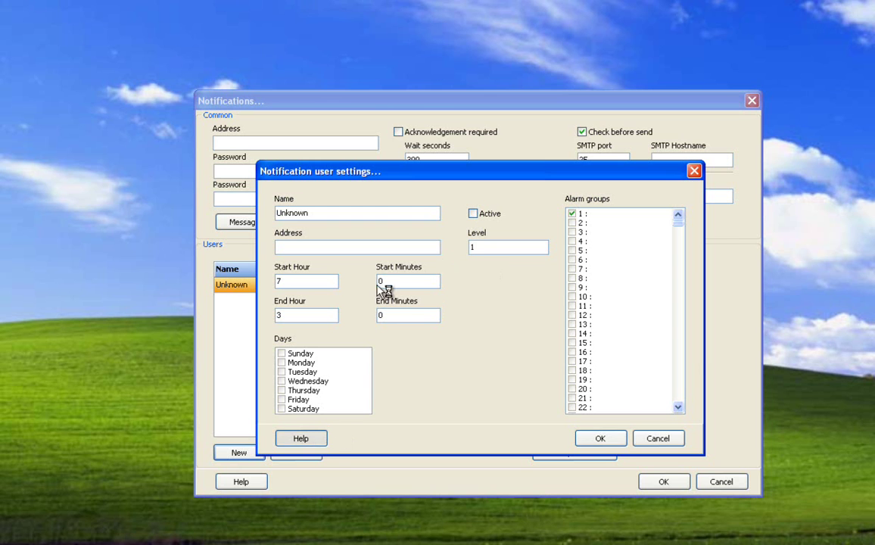
pyautogui.hotkey('alt', 'space')
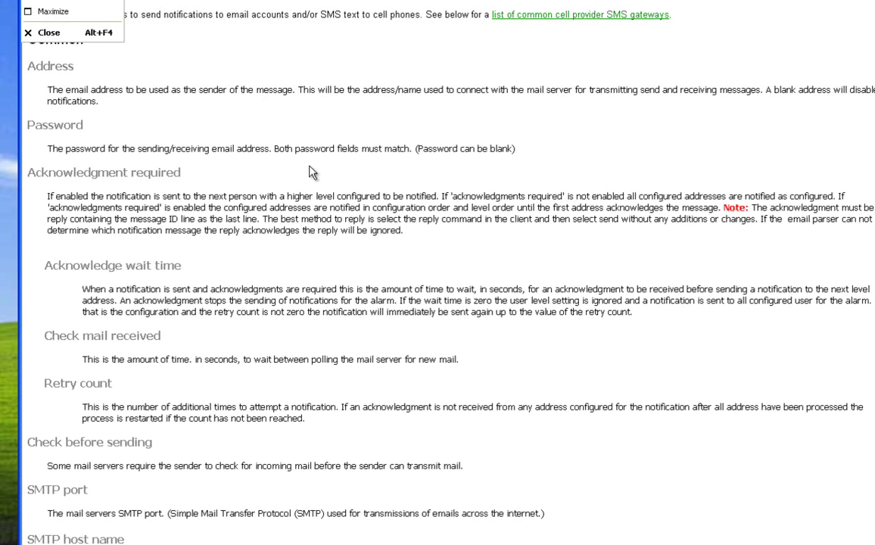
# - Restore the Shell Help window to a smaller size and move it up and left
pyautogui.press('Escape')
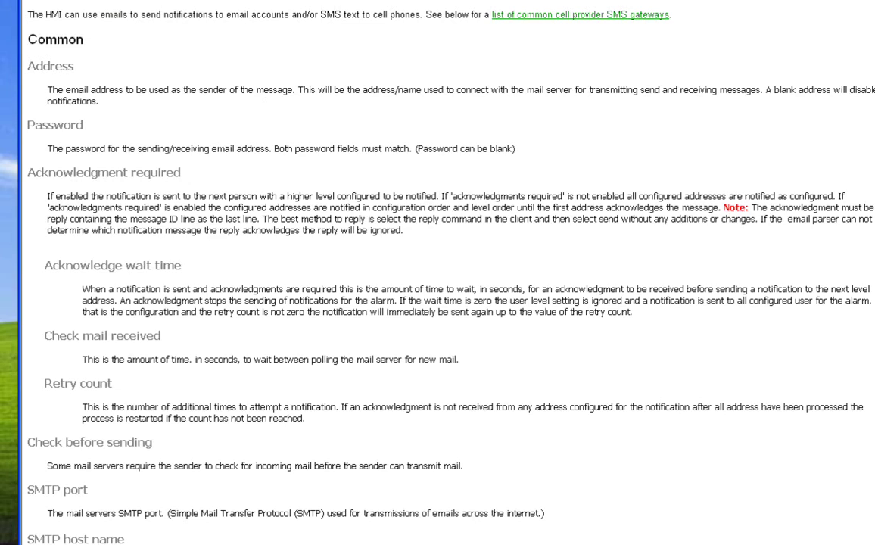
pyautogui.moveTo(17, 1); pyautogui.dragTo(358, 236)
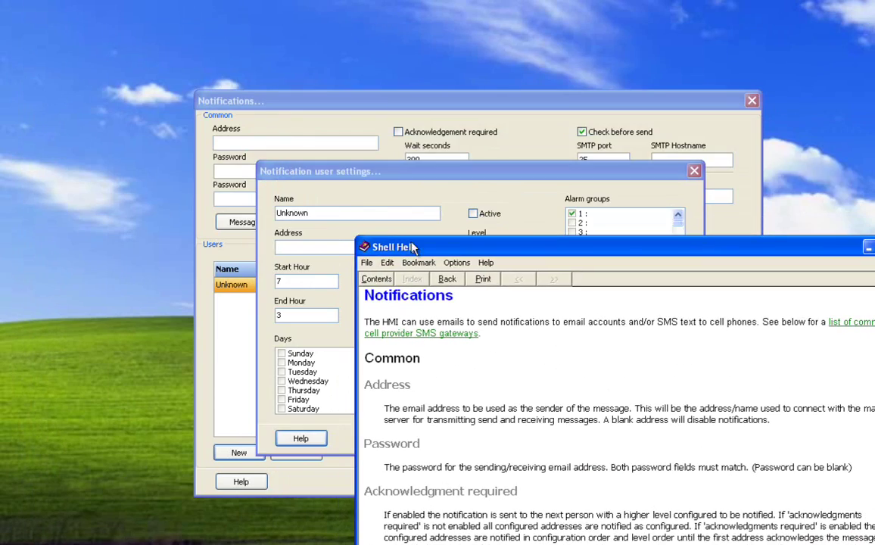
pyautogui.moveTo(421, 241); pyautogui.dragTo(235, 59)
# - Scroll the Notifications topic to the per-user Level explanation and its notification-order example
pyautogui.scroll(-6, 367, 267)
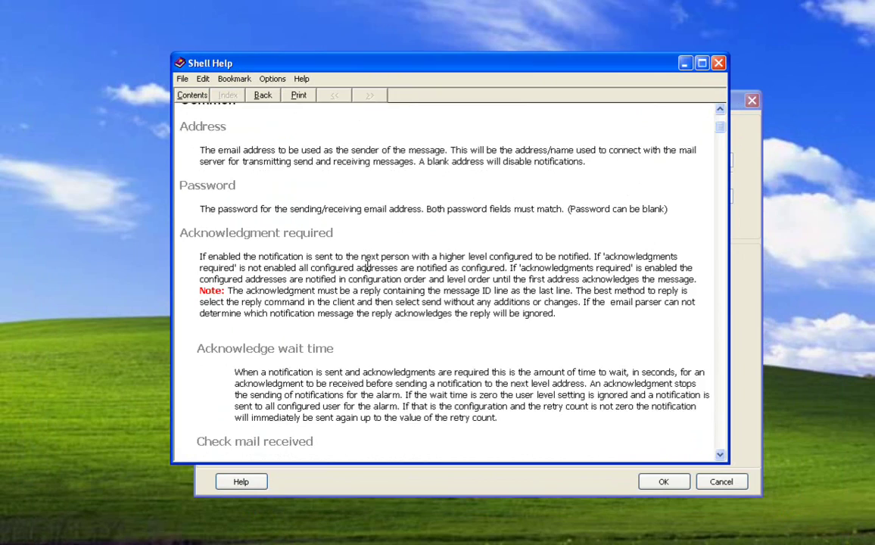
pyautogui.scroll(-10, 366, 266)
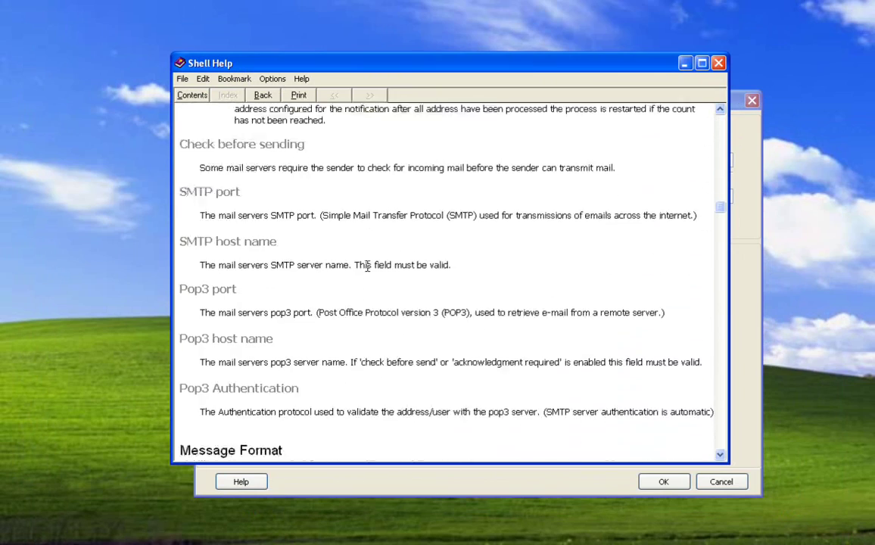
pyautogui.scroll(-10, 366, 266)
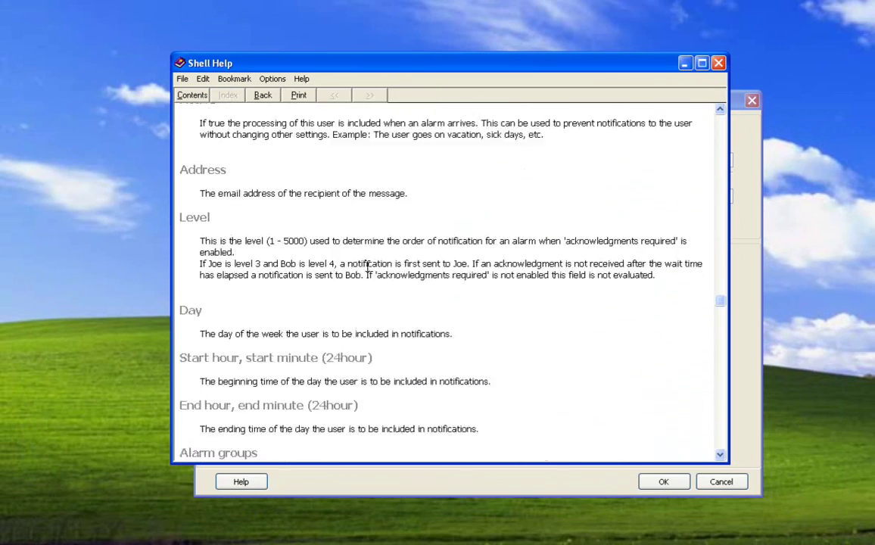
pyautogui.scroll(-6, 367, 267)
pyautogui.scroll(10, 367, 266)
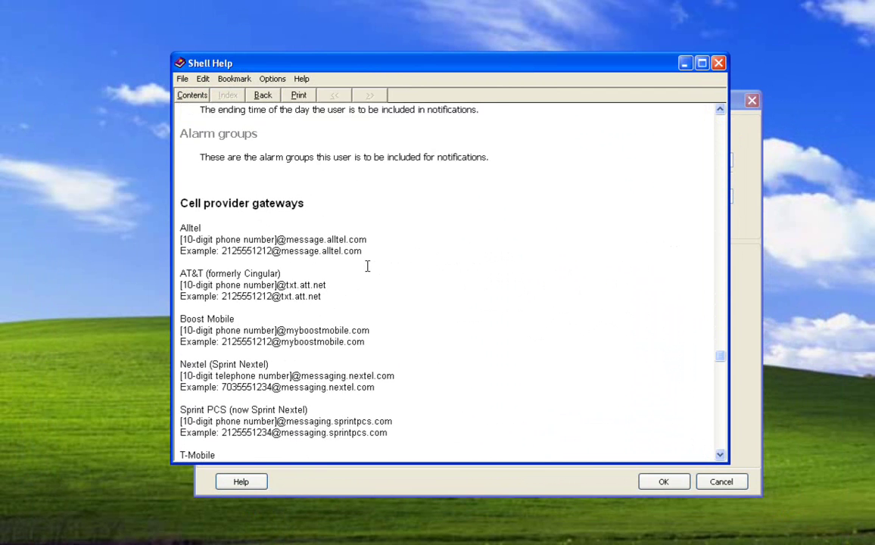
pyautogui.scroll(10, 366, 267)
pyautogui.scroll(-8, 366, 267)
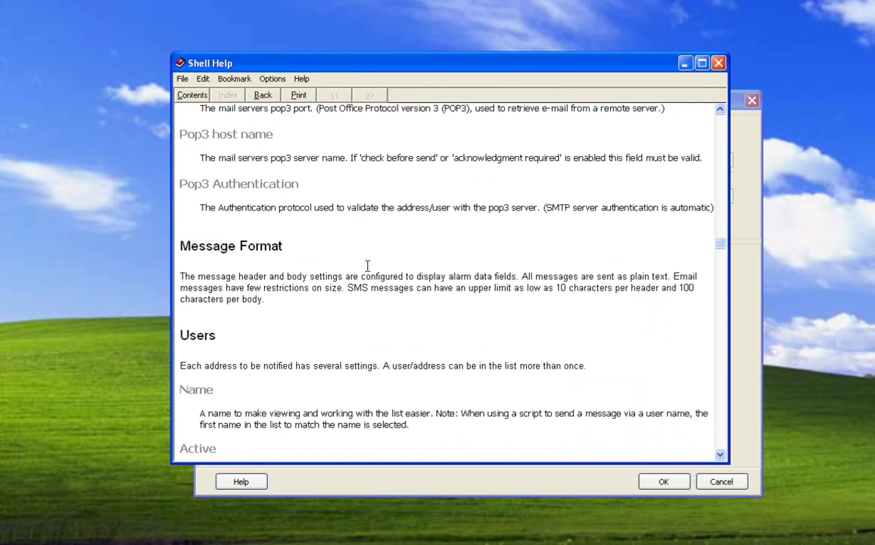
pyautogui.scroll(-5, 385, 273)
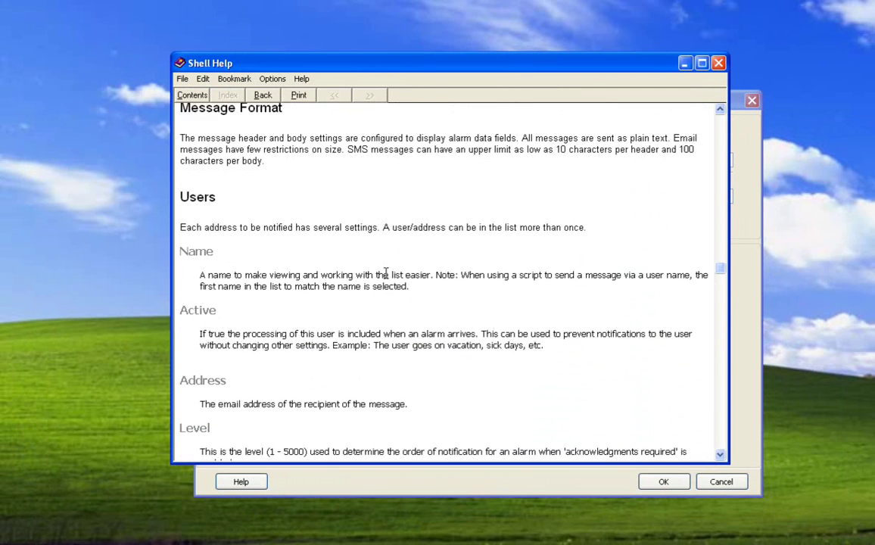
pyautogui.scroll(-3, 386, 274)
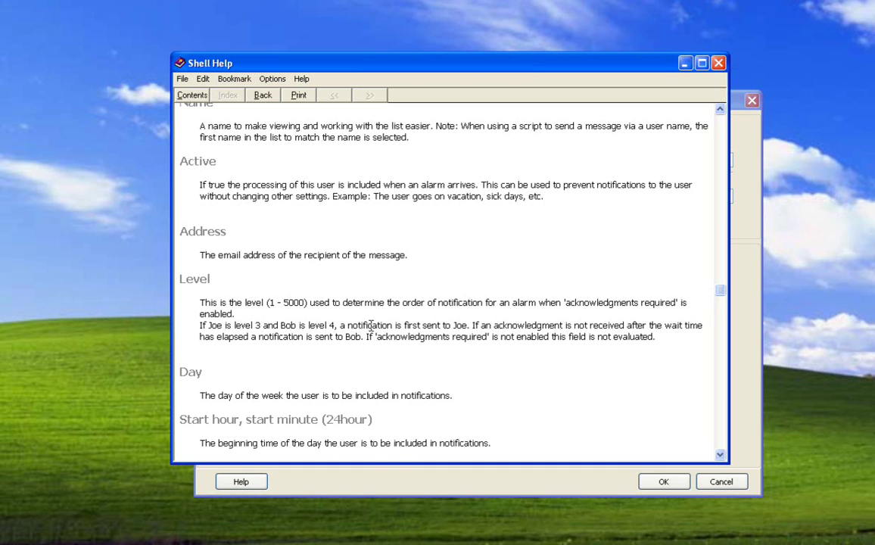
pyautogui.moveTo(469, 325); pyautogui.dragTo(224, 325)
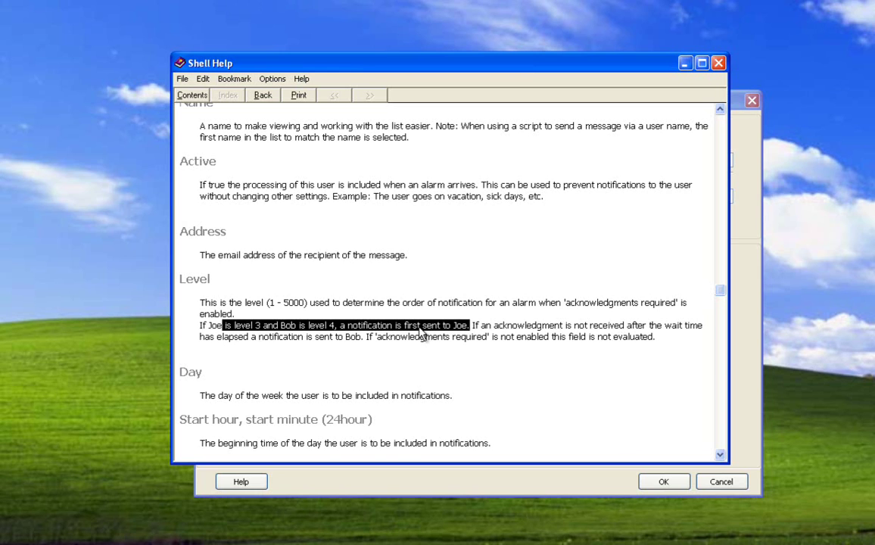
pyautogui.click(484, 324)
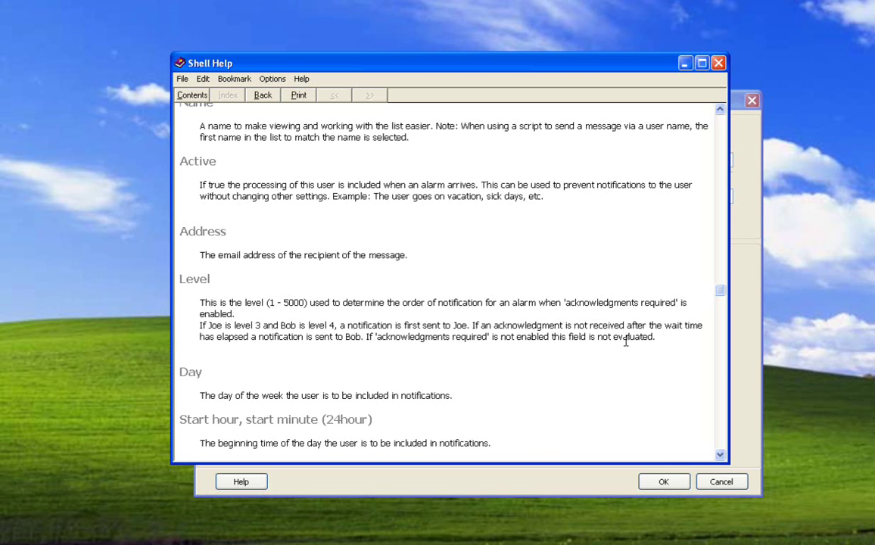
# - Close Help and rename the user from Unknown to Joe
pyautogui.click(719, 63)
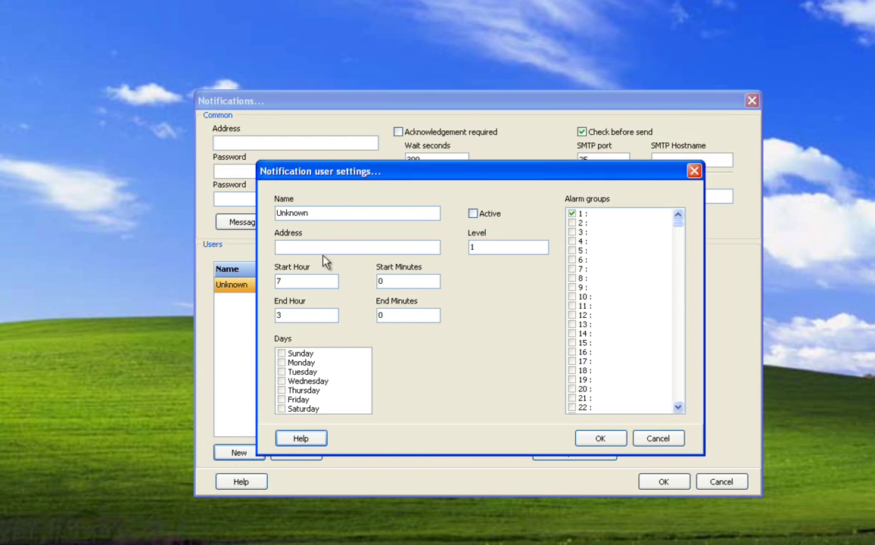
pyautogui.click(280, 282)
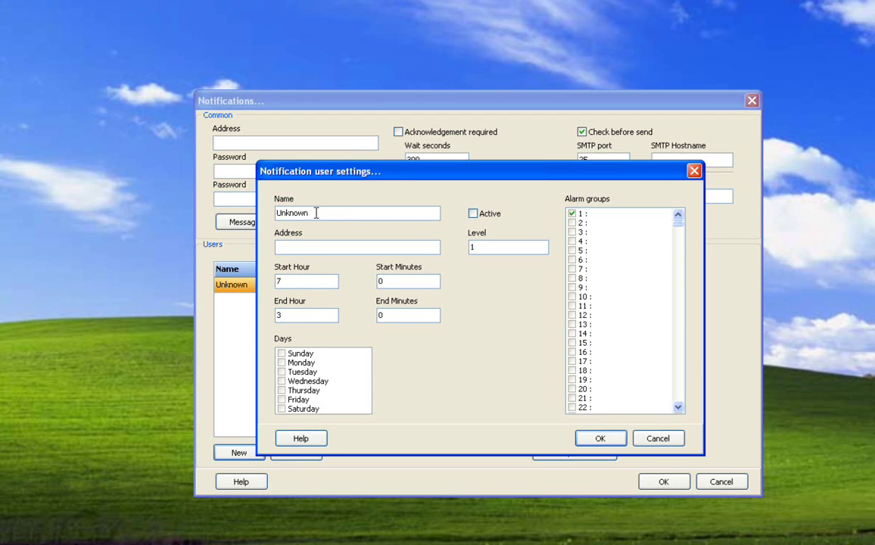
pyautogui.click(277, 213)
pyautogui.write('Joe')
pyautogui.press('Delete')
pyautogui.press('Delete')
pyautogui.press('Delete')
pyautogui.press('Delete')
pyautogui.press('Delete')
pyautogui.press('Delete')
pyautogui.press('Delete')
# - Tick Monday, Wednesday, Thursday, Friday and Saturday as notification days
pyautogui.click(281, 363)
pyautogui.click(281, 381)
pyautogui.click(282, 390)
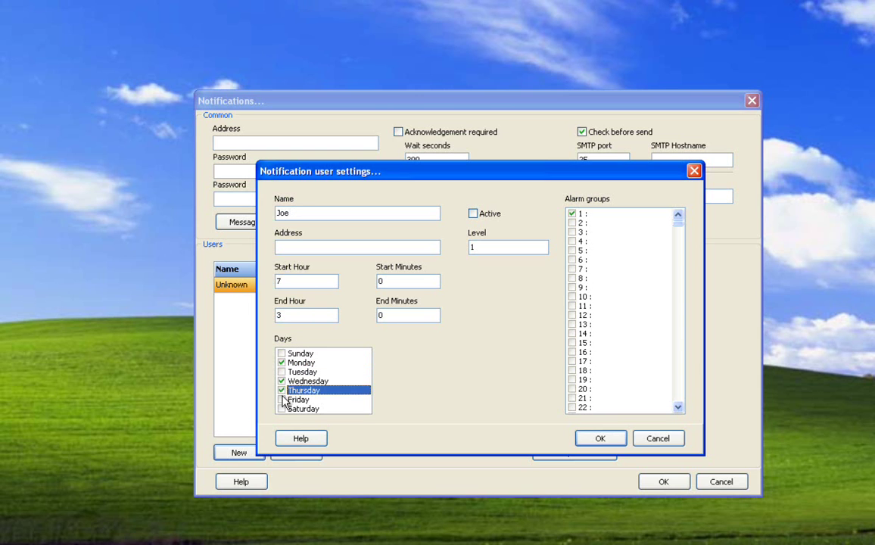
pyautogui.click(282, 398)
pyautogui.click(282, 409)
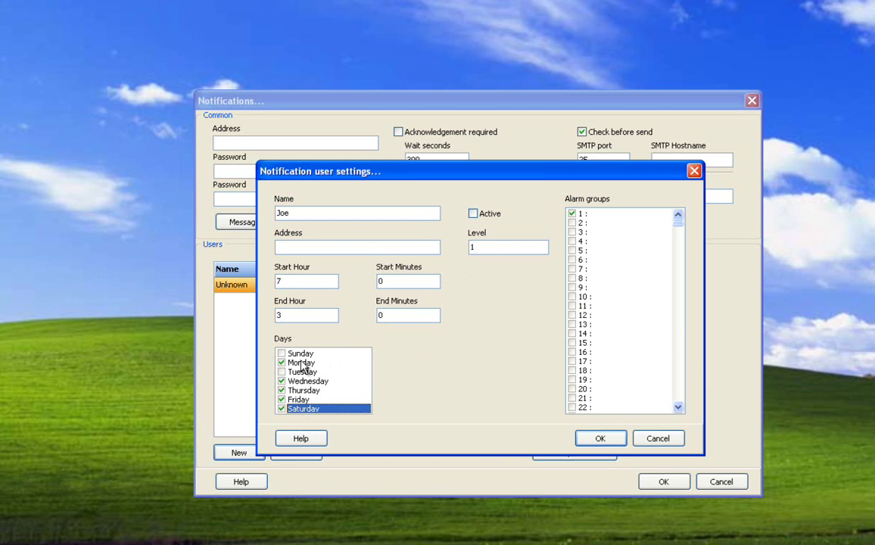
# - Set the notification hours to start at 0 and end at 23:59
pyautogui.doubleClick(295, 282)
pyautogui.write('0')
pyautogui.doubleClick(332, 310)
pyautogui.write('24')
pyautogui.doubleClick(394, 317)
pyautogui.doubleClick(406, 282)
pyautogui.doubleClick(278, 314)
# - Tick Sunday and Tuesday to cover all days, and toggle Active on then off
pyautogui.click(281, 353)
pyautogui.click(286, 364)
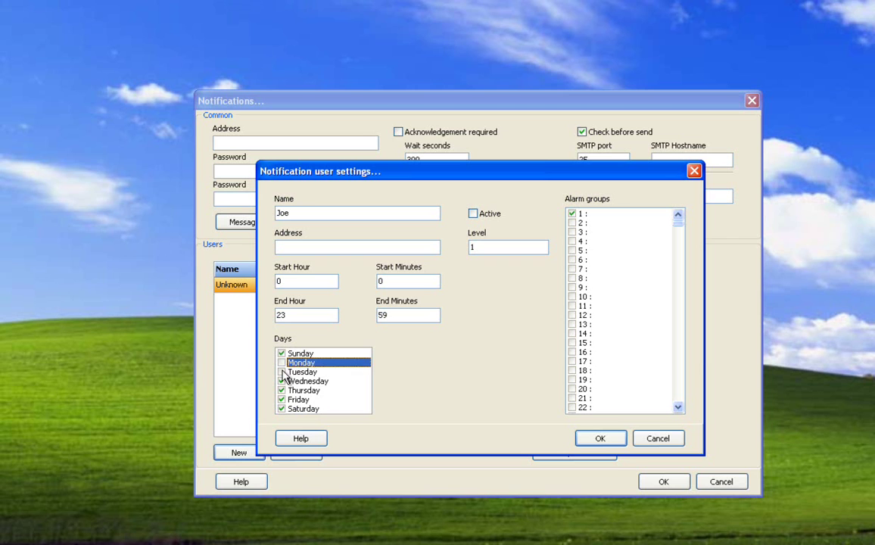
pyautogui.click(282, 371)
pyautogui.click(473, 213)
pyautogui.click(474, 214)
# - Tick alarm groups 1, 2, 3 and 7, then cancel the user settings
pyautogui.doubleClick(432, 215)
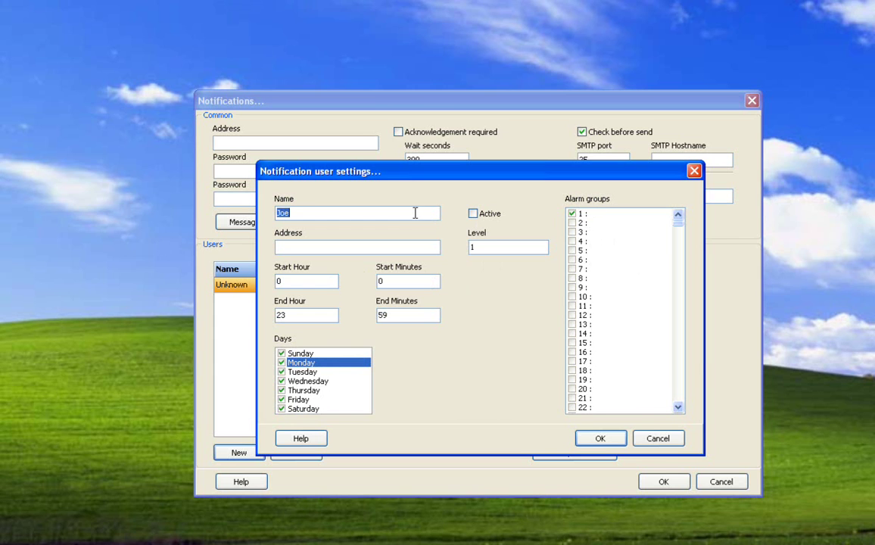
pyautogui.click(573, 223)
pyautogui.click(574, 233)
pyautogui.click(573, 214)
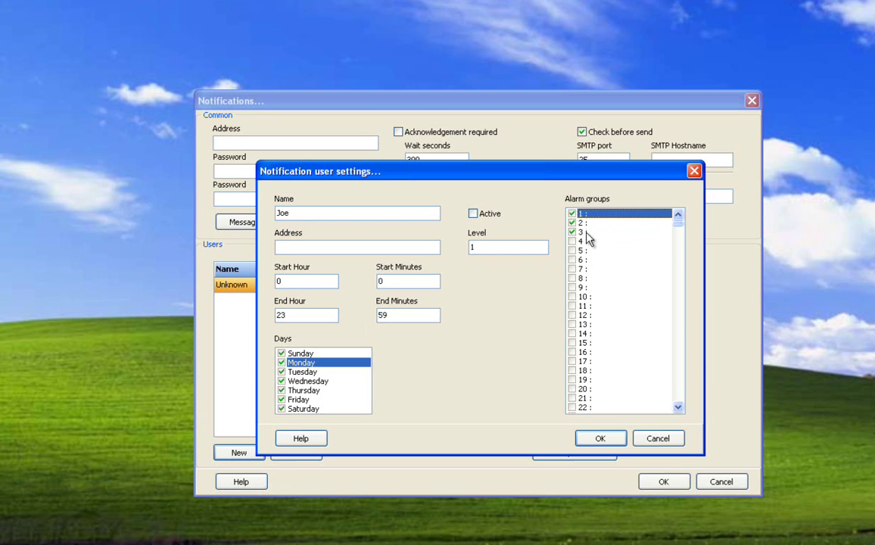
pyautogui.click(573, 269)
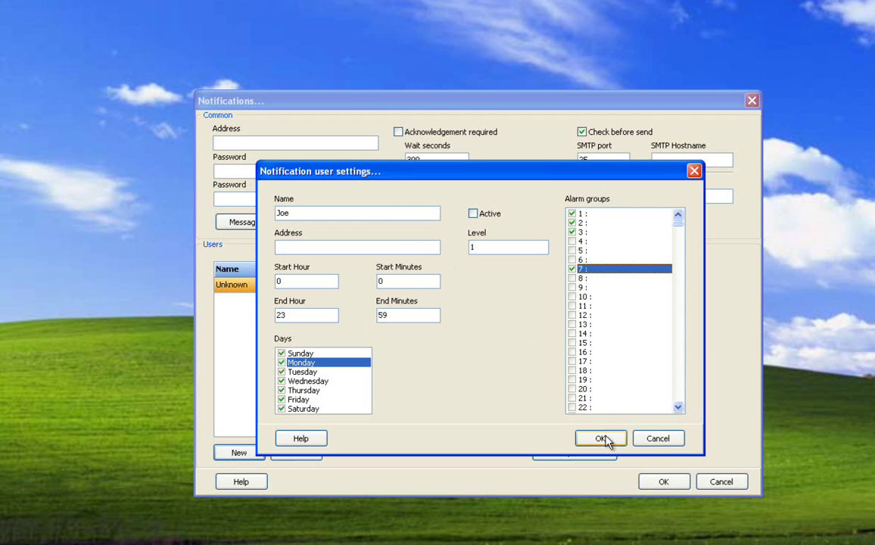
pyautogui.click(645, 442)
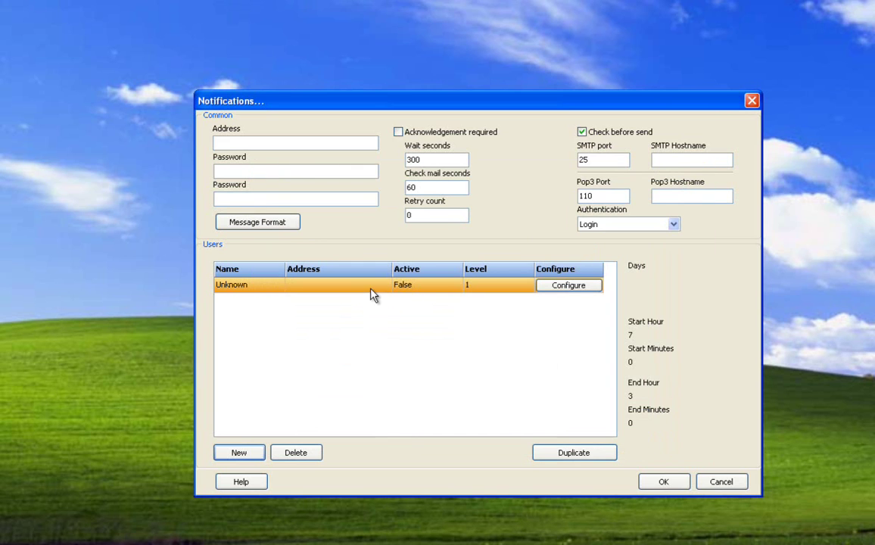
pyautogui.click(544, 455)
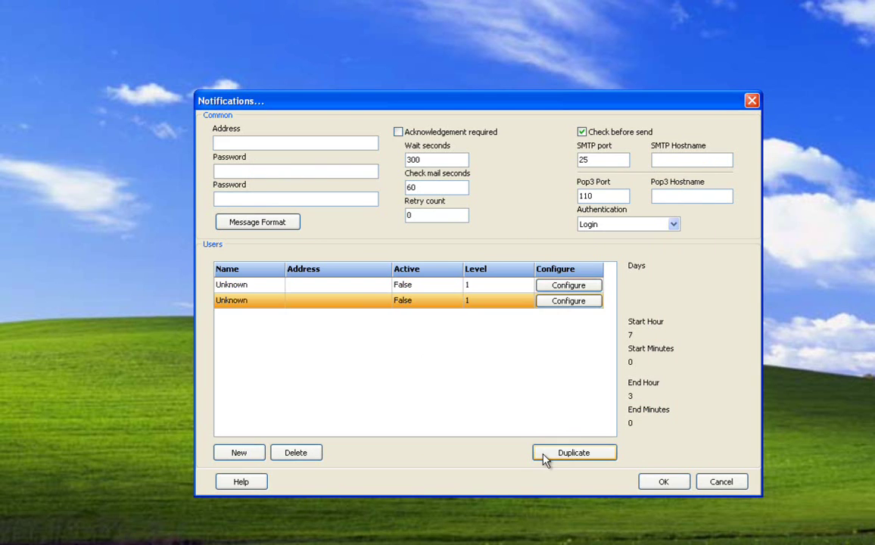
pyautogui.click(310, 291)
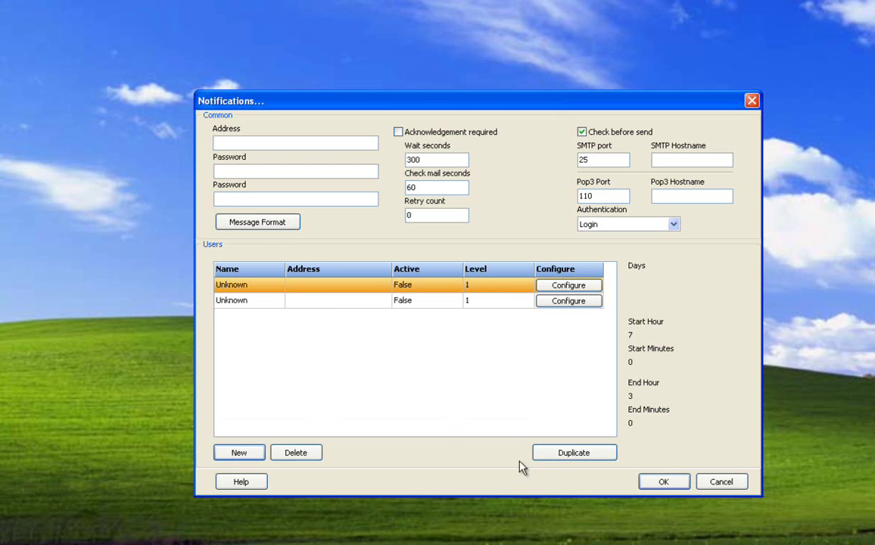
pyautogui.click(324, 305)
pyautogui.click(301, 456)
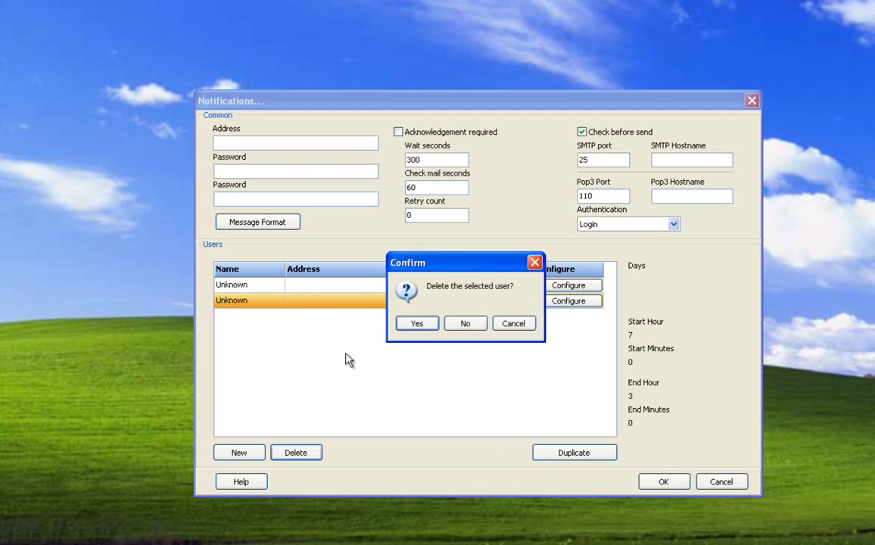
pyautogui.click(403, 327)
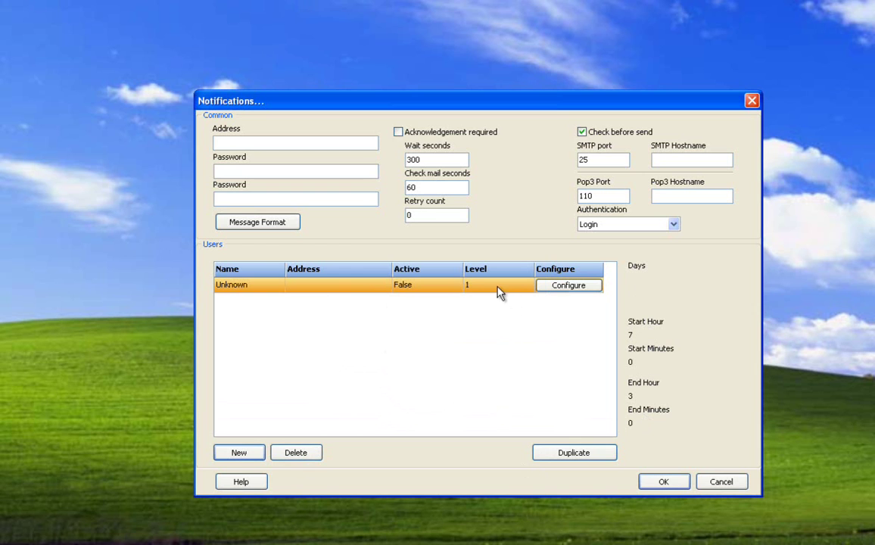
# - Add Wednesday and a recipient e-mail address to the Unknown user and save its settings
pyautogui.click(545, 287)
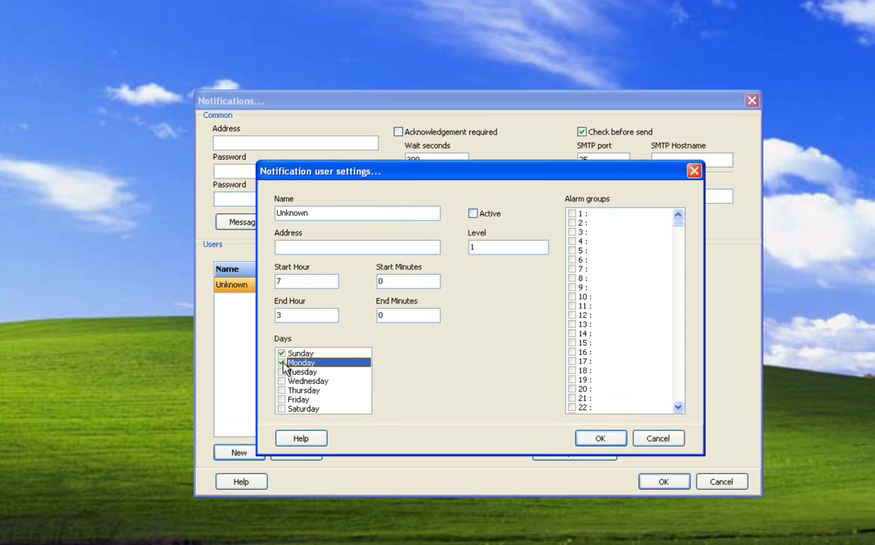
pyautogui.click(282, 381)
pyautogui.click(590, 440)
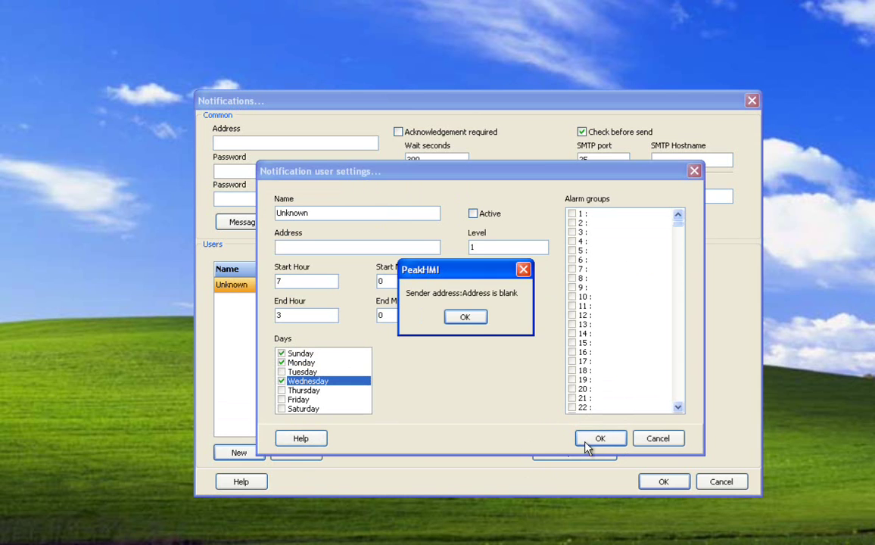
pyautogui.click(476, 319)
pyautogui.click(395, 248)
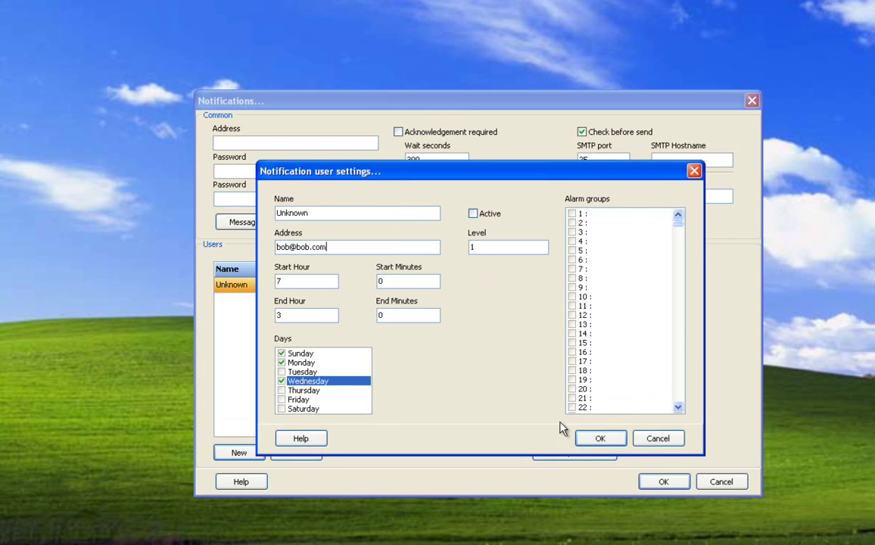
pyautogui.click(586, 438)
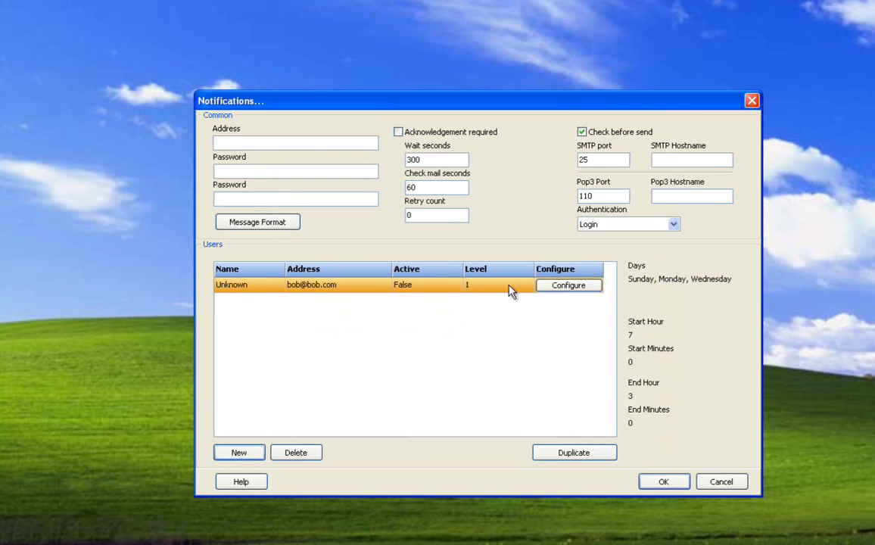